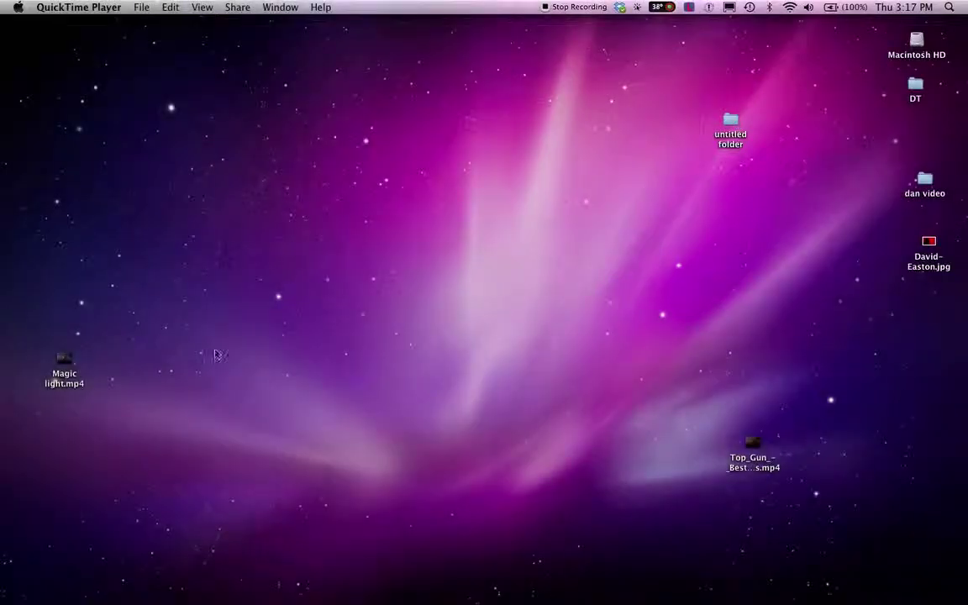
Step: Bring Photoshop forward and launch Photomerge from File > Automate with Auto layout
left_click(204, 589)
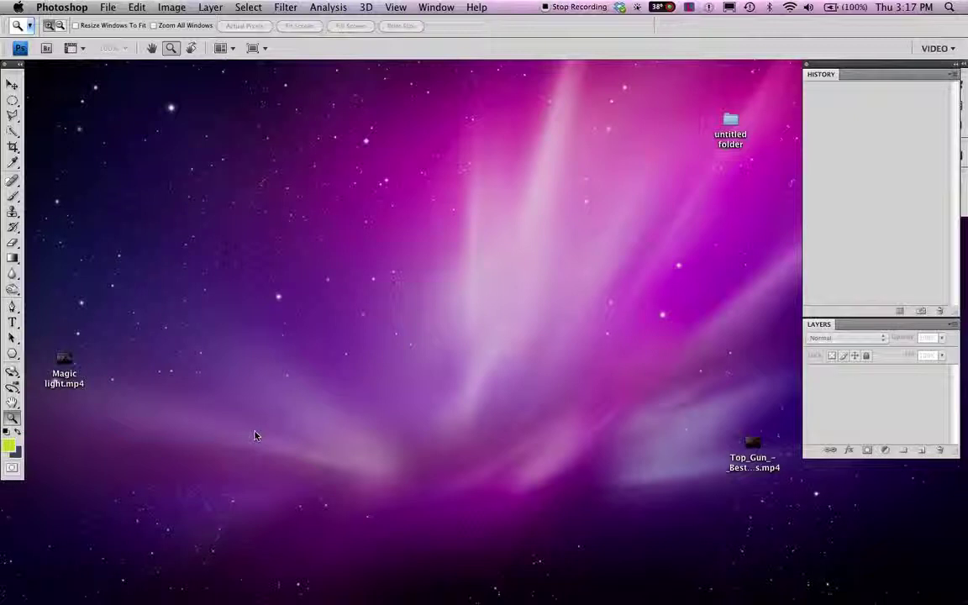
left_click(109, 7)
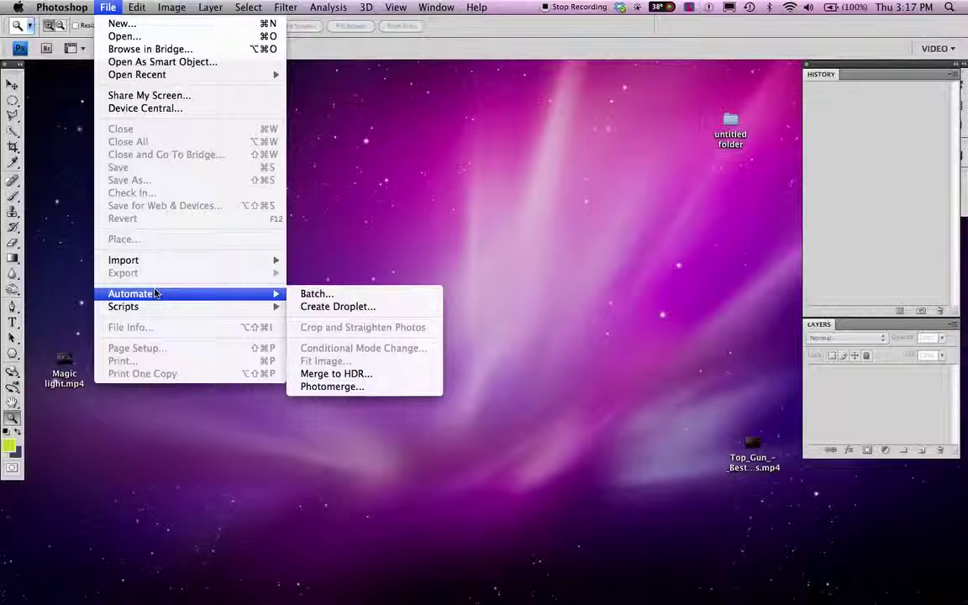
mouse_move(130, 294)
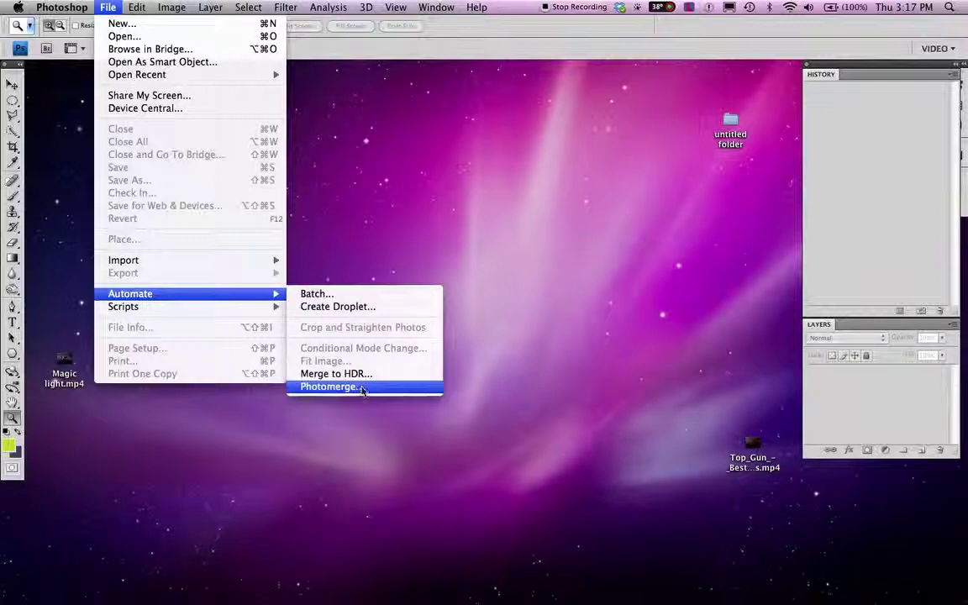
left_click(364, 388)
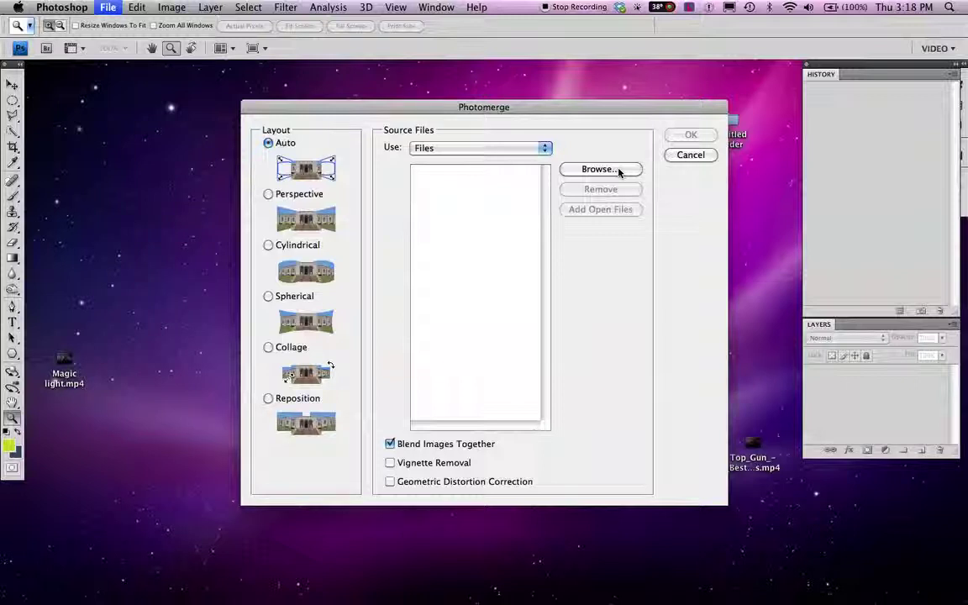
left_click(599, 169)
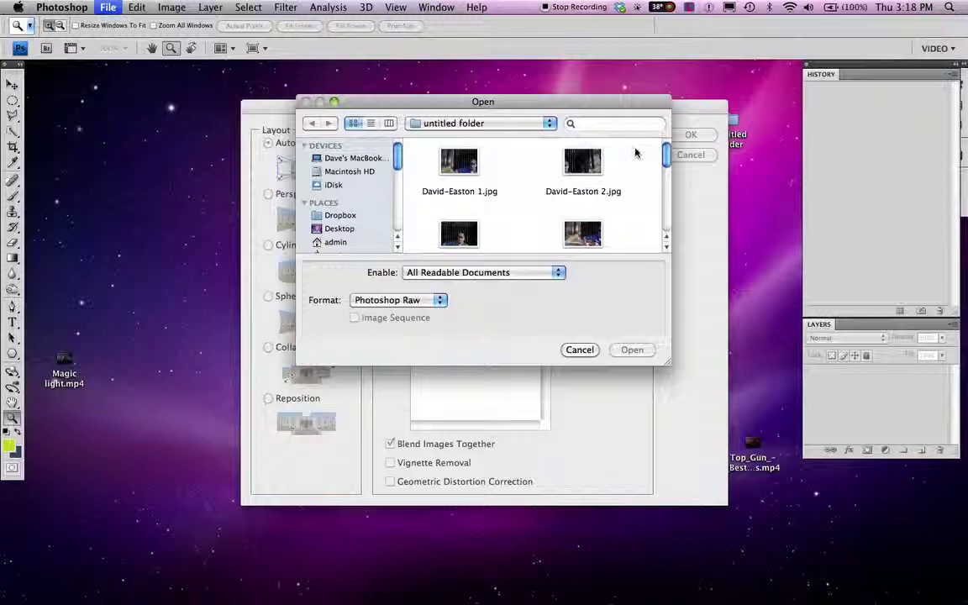
left_click(597, 164)
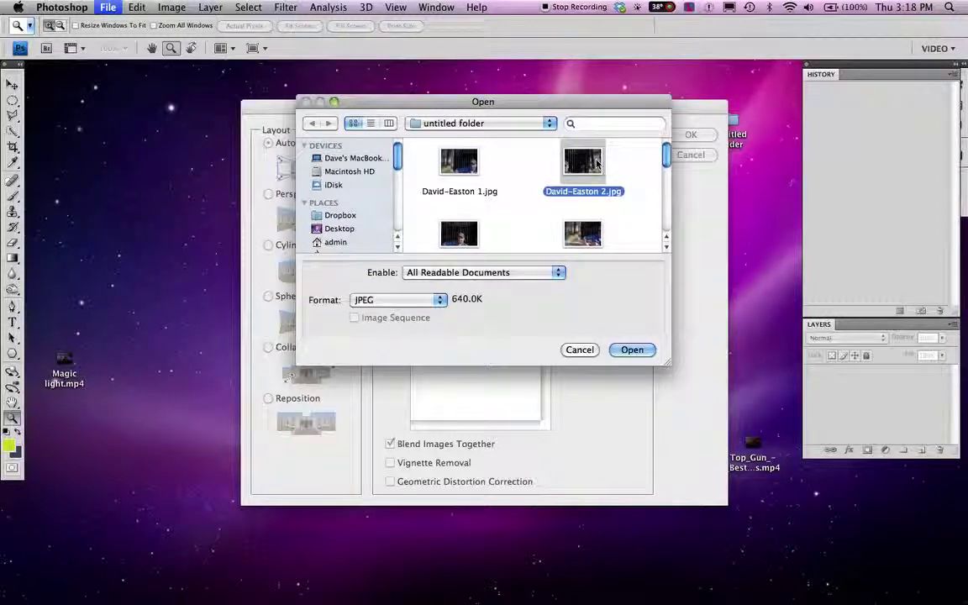
key("shift+Left")
left_click(643, 165)
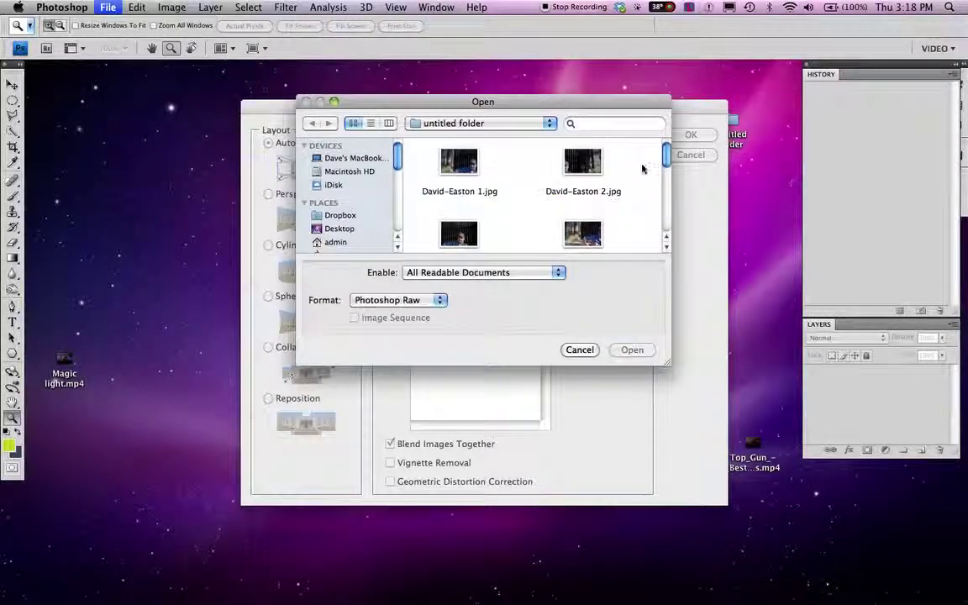
mouse_move(635, 150)
left_mouse_down()
mouse_move(448, 186)
mouse_move(448, 304)
left_mouse_up()
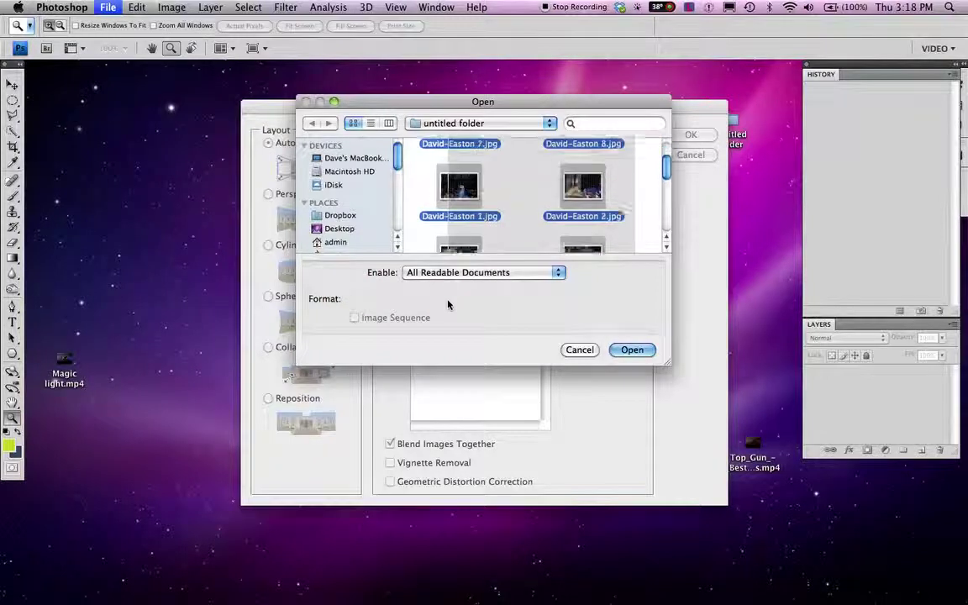
left_click(637, 351)
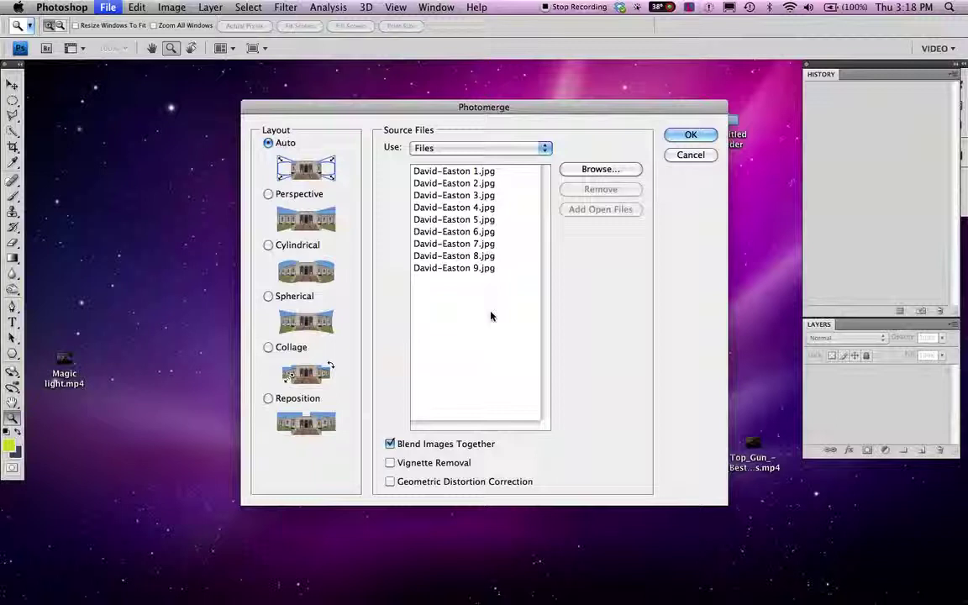
left_click(688, 136)
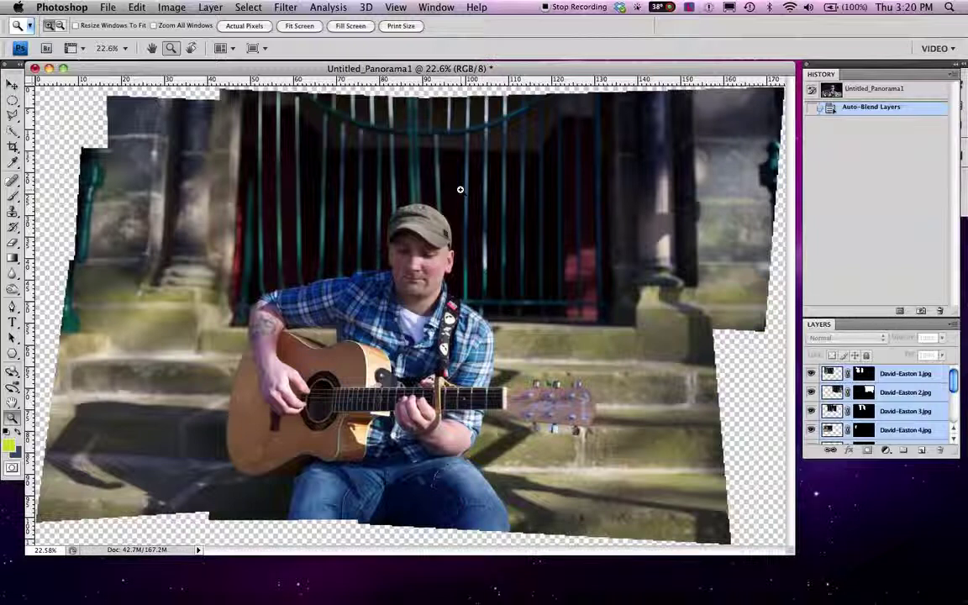
Step: Crop the panorama to the solid image area, trimming the transparent ragged edges
key("c")
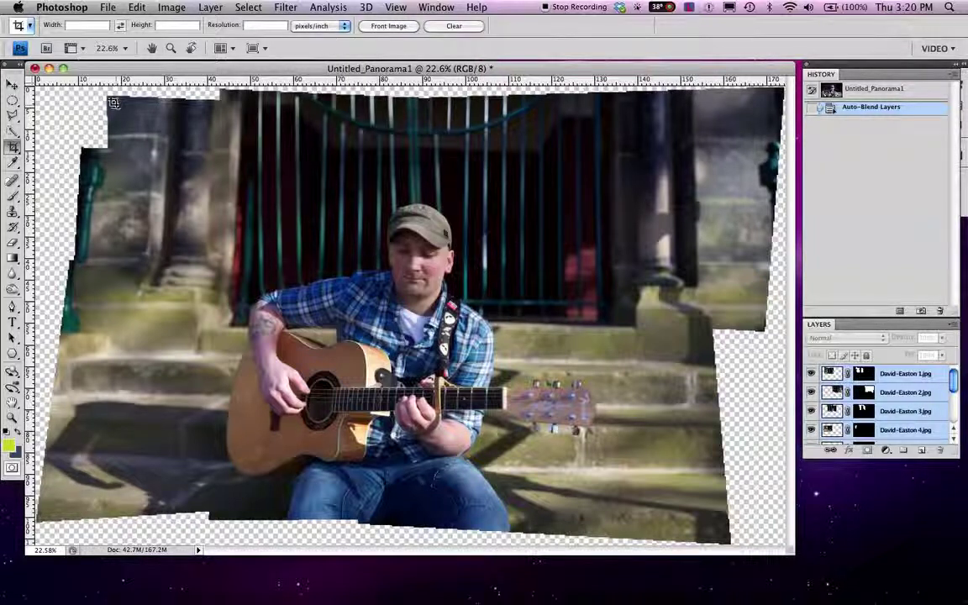
mouse_move(109, 99)
left_mouse_down()
mouse_move(421, 309)
mouse_move(724, 552)
mouse_move(692, 540)
mouse_move(704, 507)
left_mouse_up()
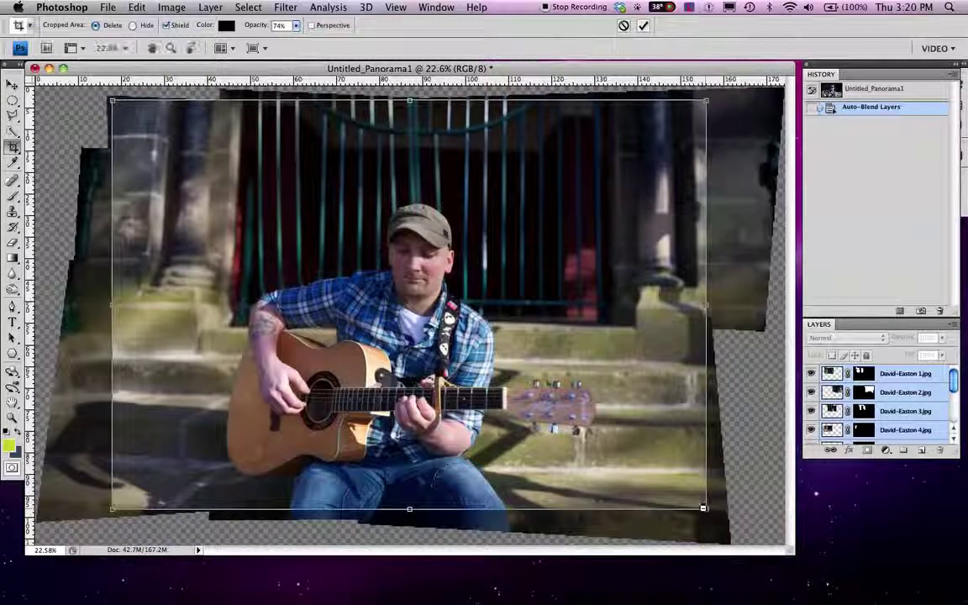
key("Return")
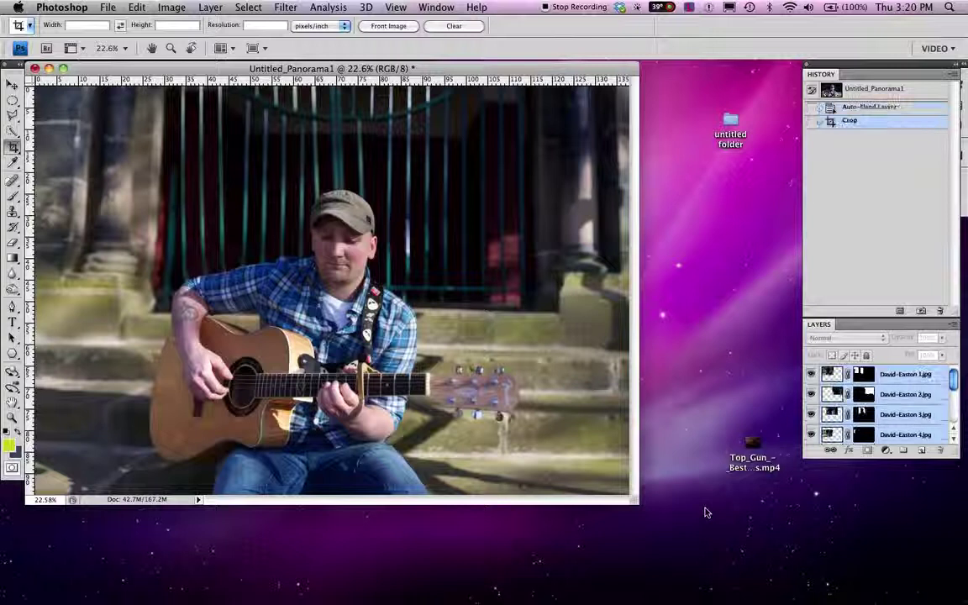